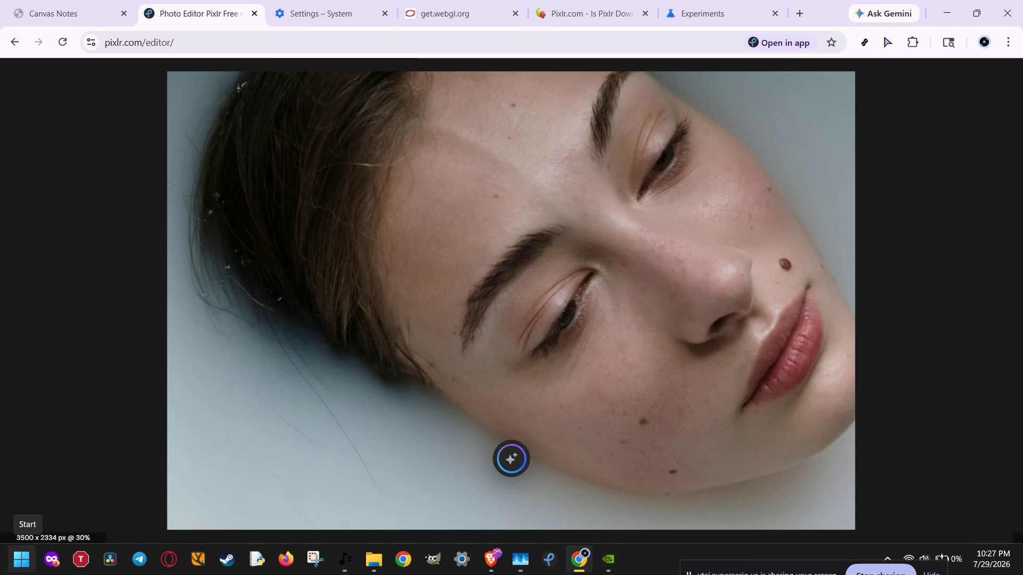
# Inspect the page with the developer tools, view the normal, hard and empty-cache reload options, and close the tools.
pyautogui.press('Tab')
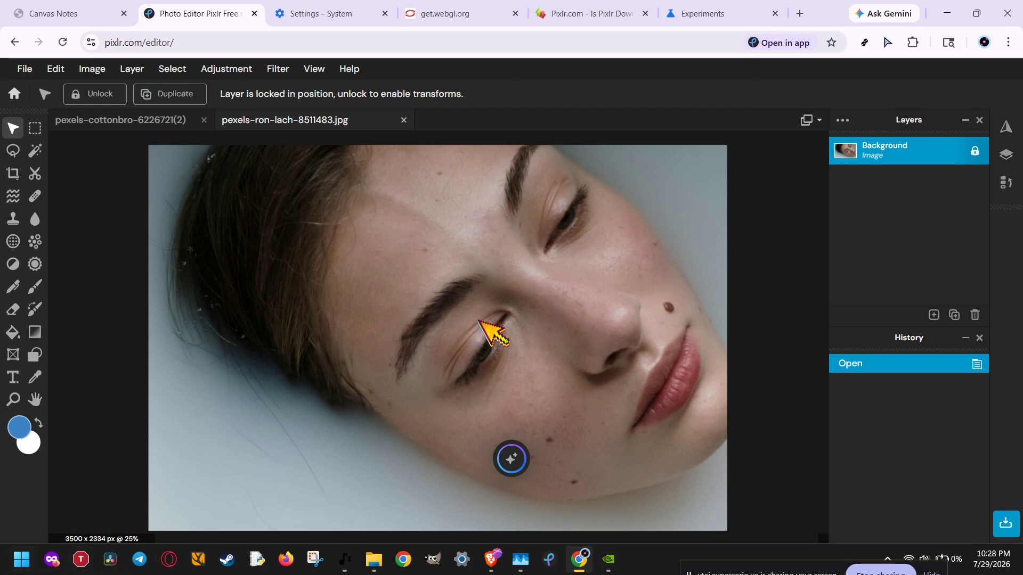
pyautogui.rightClick(588, 102)
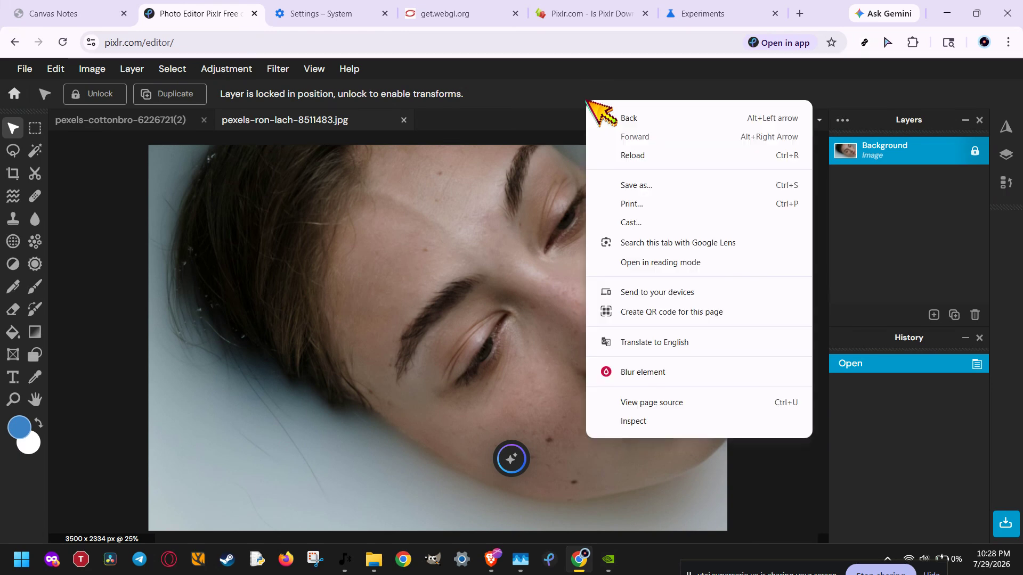
pyautogui.click(631, 419)
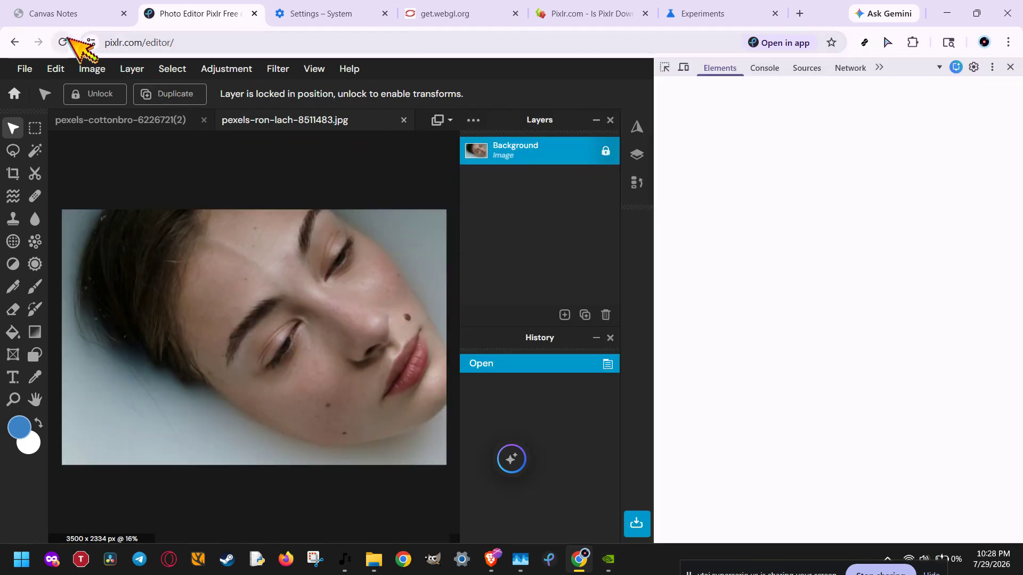
pyautogui.rightClick(64, 41)
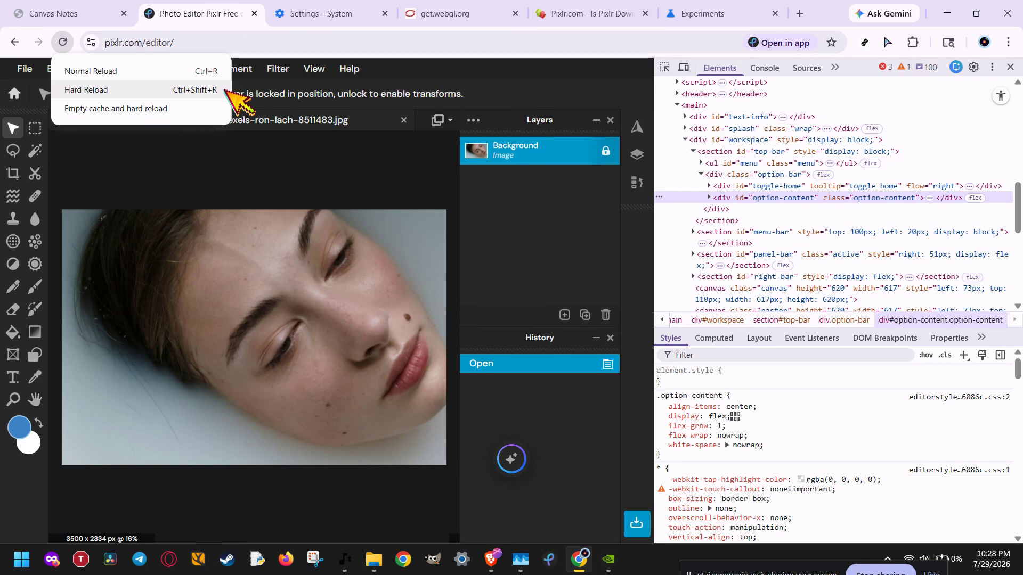
pyautogui.click(1010, 67)
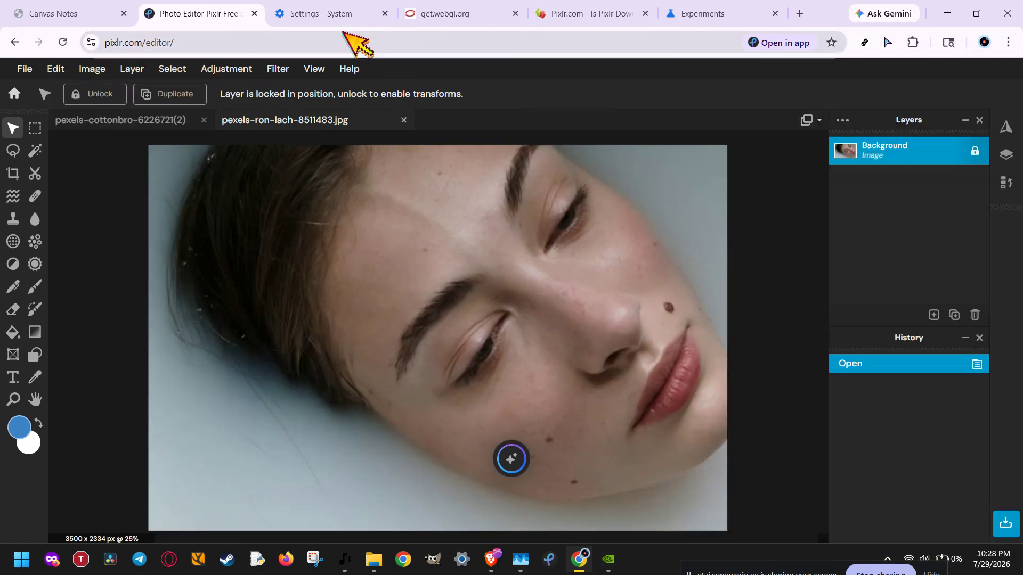
# Reload the editor page and view the download, duplicate and delete options of the first temporary project.
pyautogui.click(62, 42)
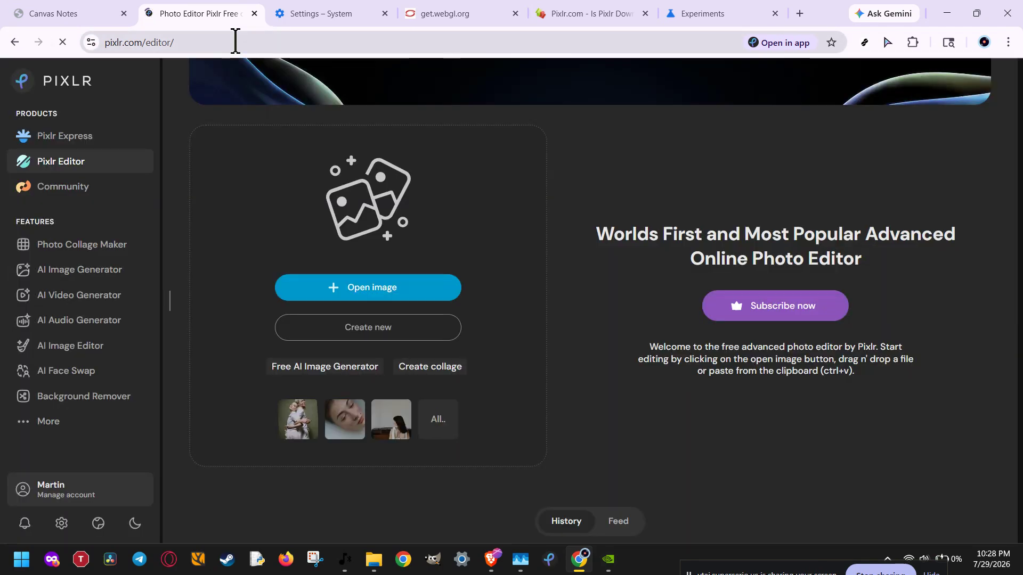
pyautogui.scroll(-5, 267, 267)
pyautogui.moveTo(237, 309)
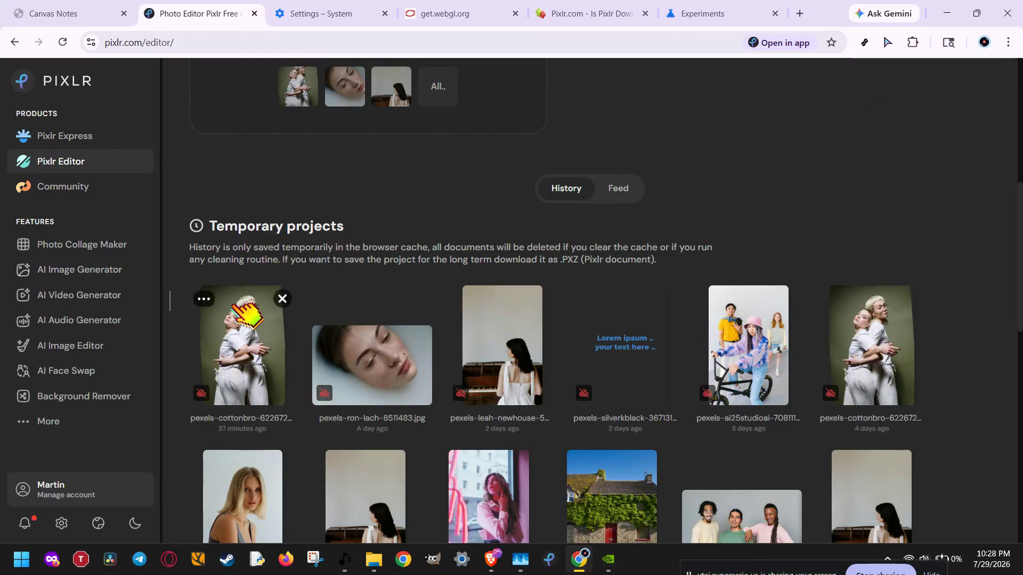
pyautogui.click(203, 299)
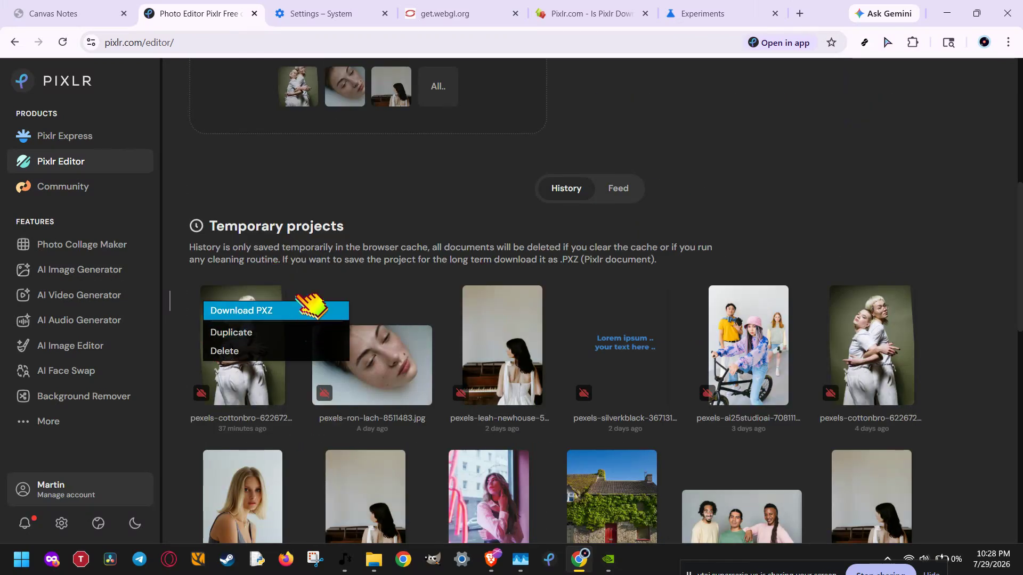
pyautogui.click(321, 229)
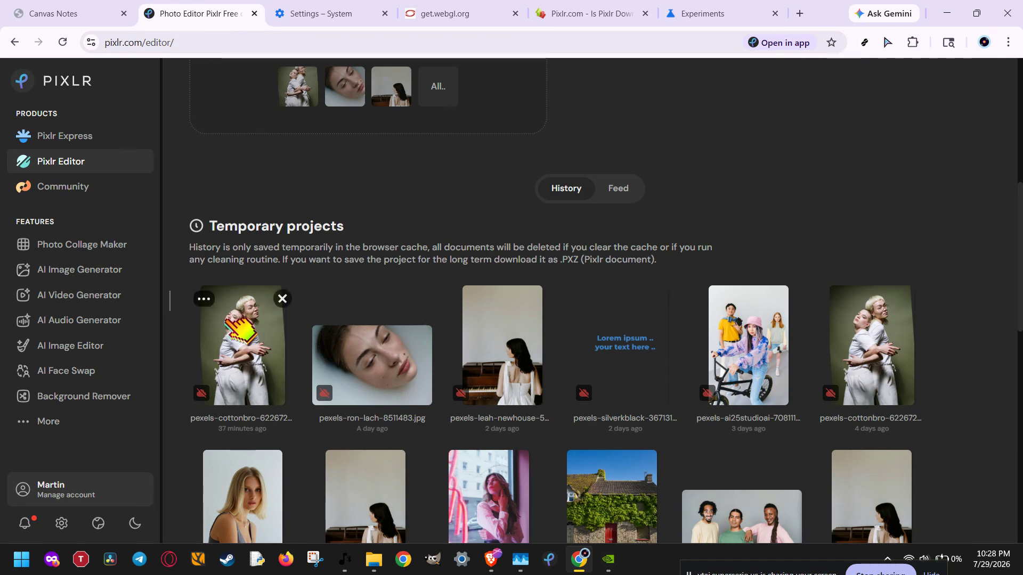
pyautogui.click(204, 299)
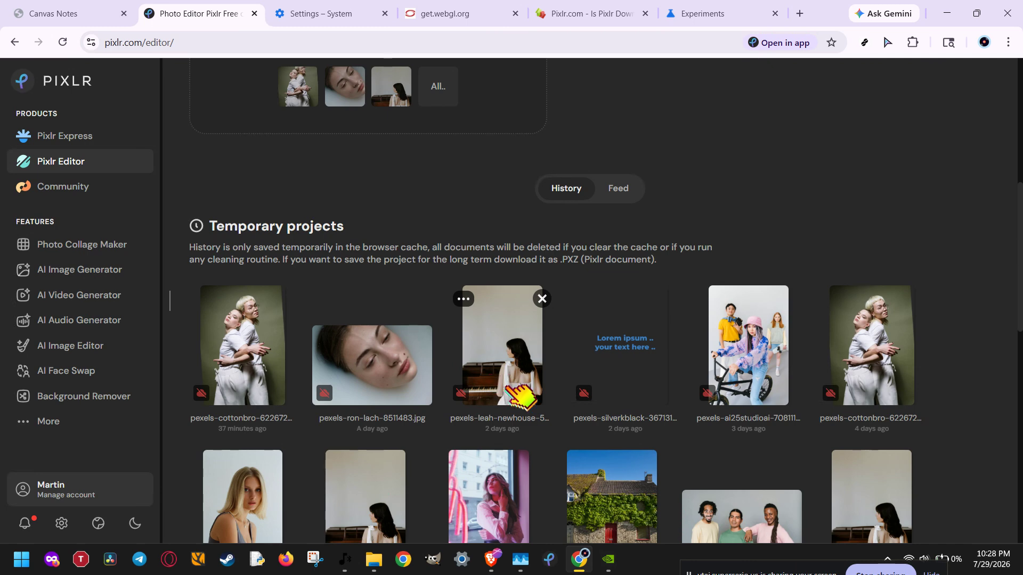
# View the list of installed browser extensions with access to this site and close it.
pyautogui.click(913, 42)
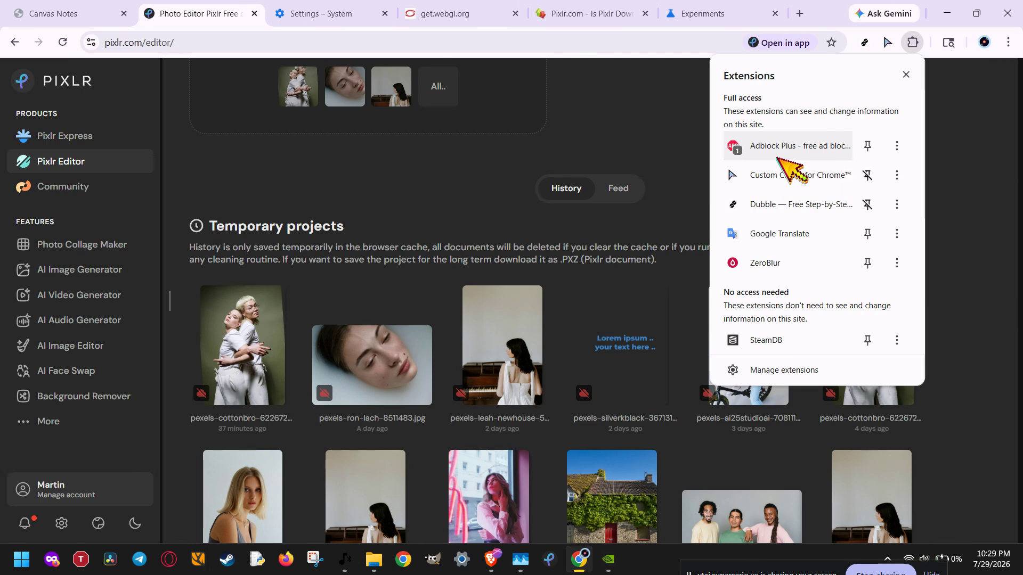
pyautogui.click(509, 189)
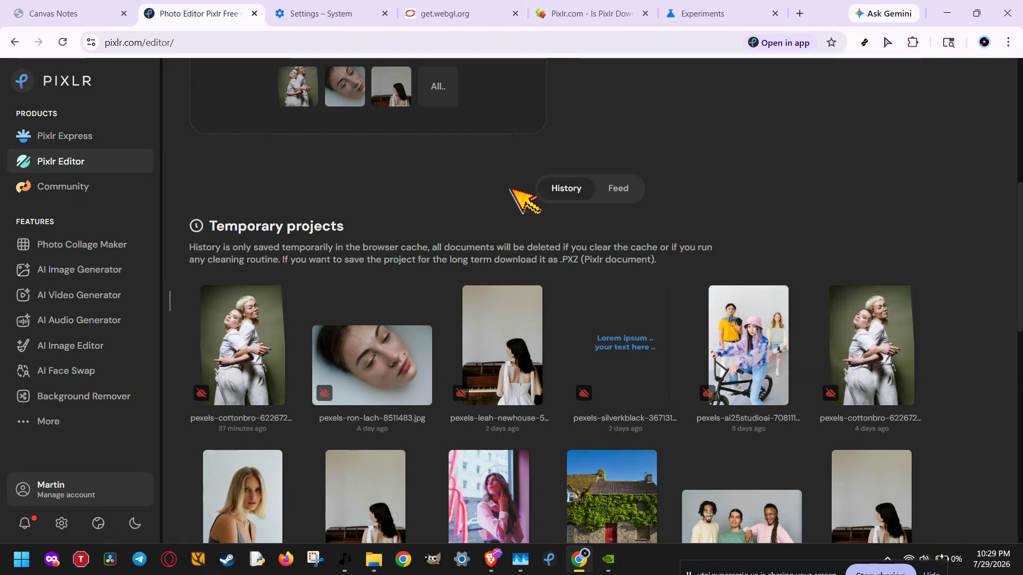
# Visit the Background Remover page, return to Pixlr Editor and open the temporary project showing the blonde woman's portrait.
pyautogui.click(82, 395)
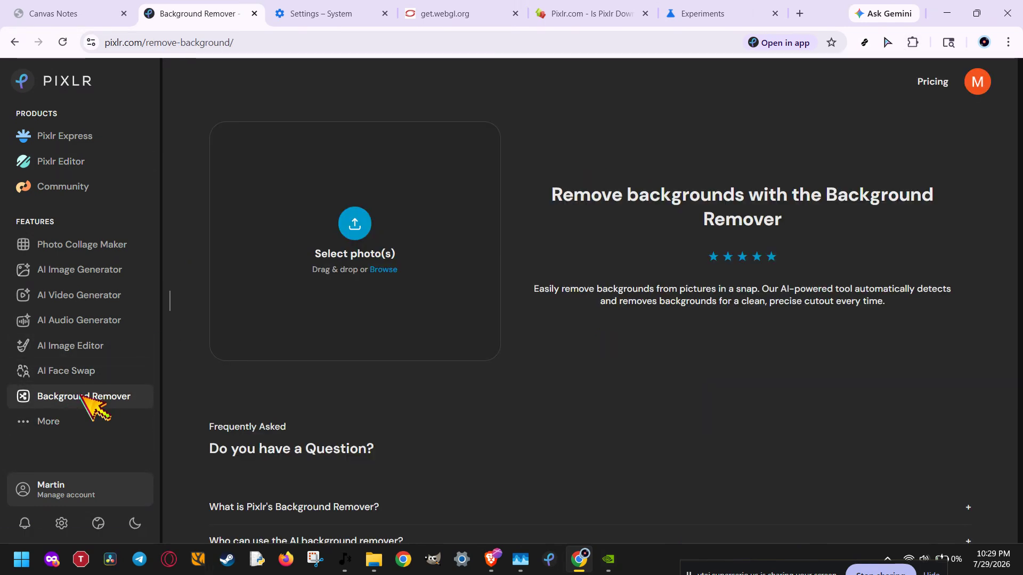
pyautogui.click(86, 158)
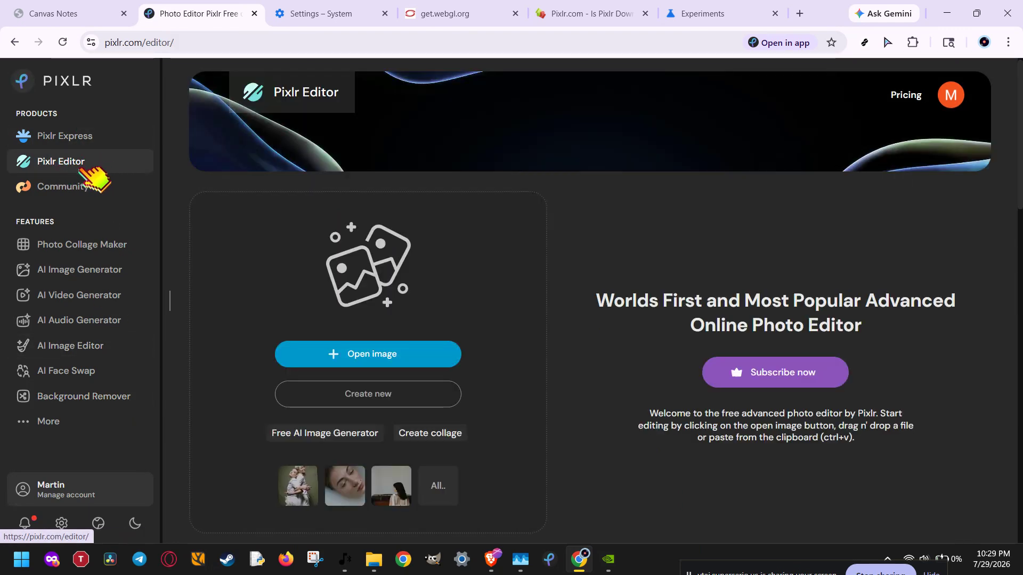
pyautogui.scroll(-8, 256, 330)
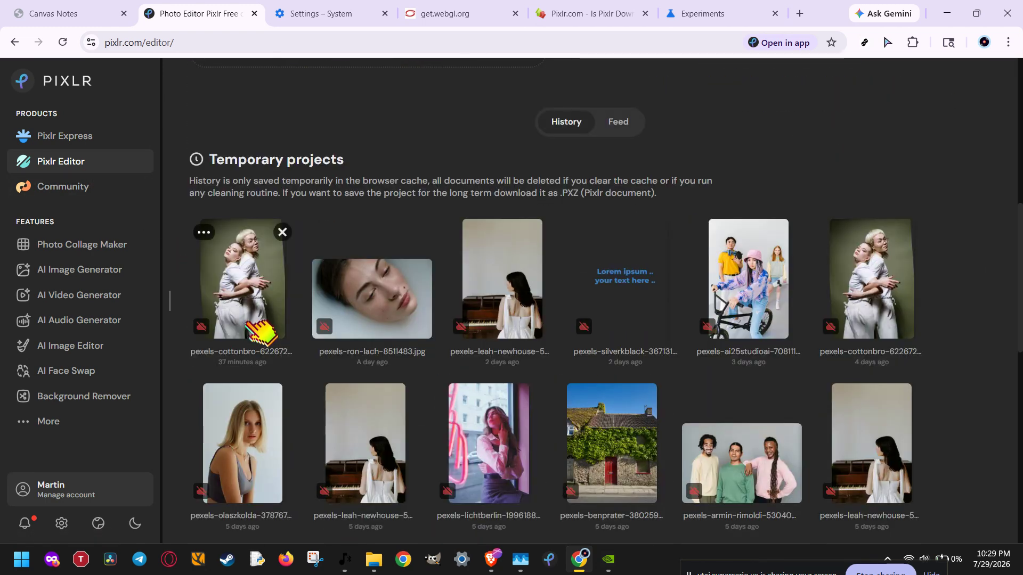
pyautogui.scroll(-1, 248, 322)
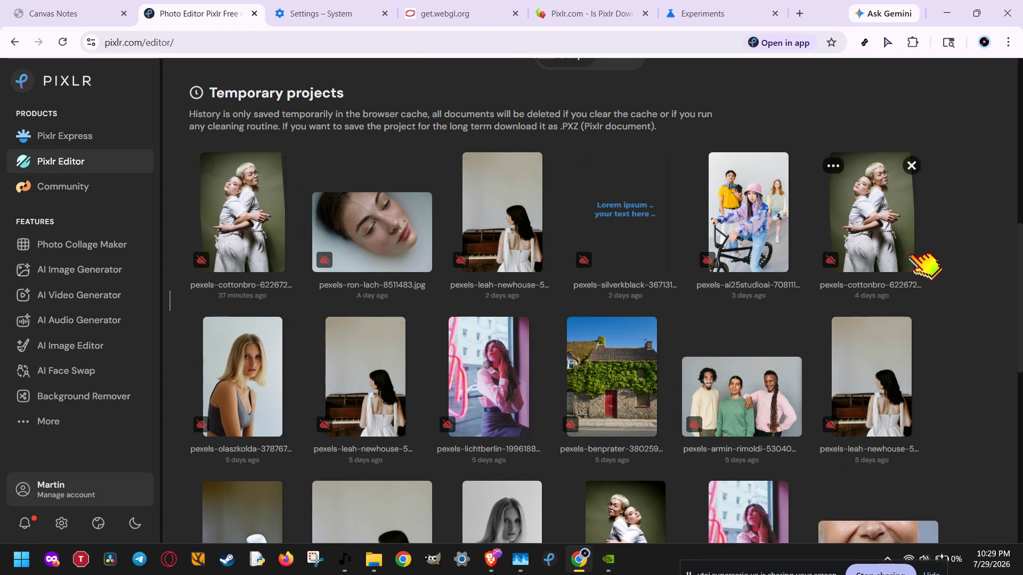
pyautogui.click(230, 395)
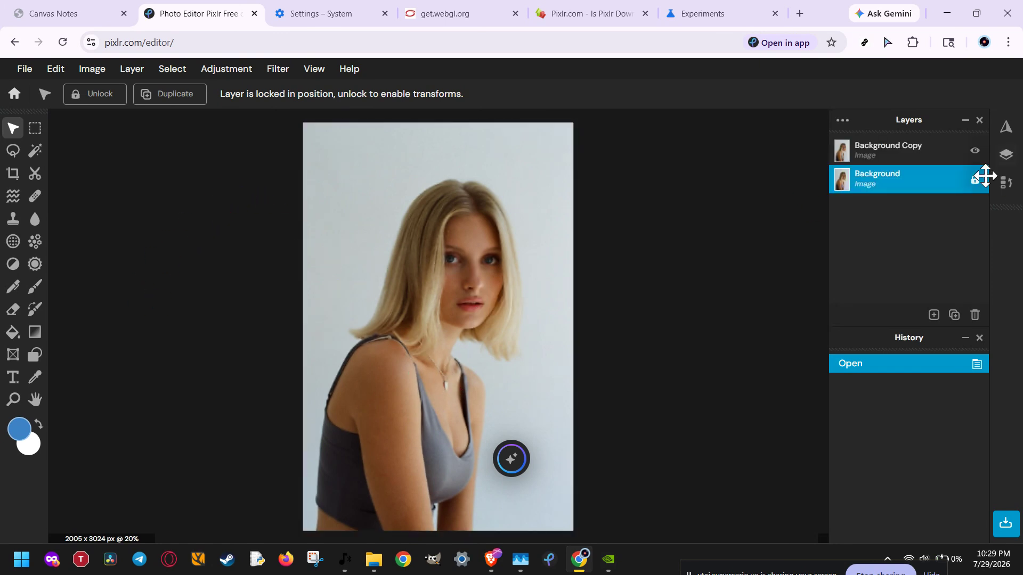
# Apply the automatic AI cutout to the Background Copy layer, and unlock and hide the original Background layer.
pyautogui.click(973, 180)
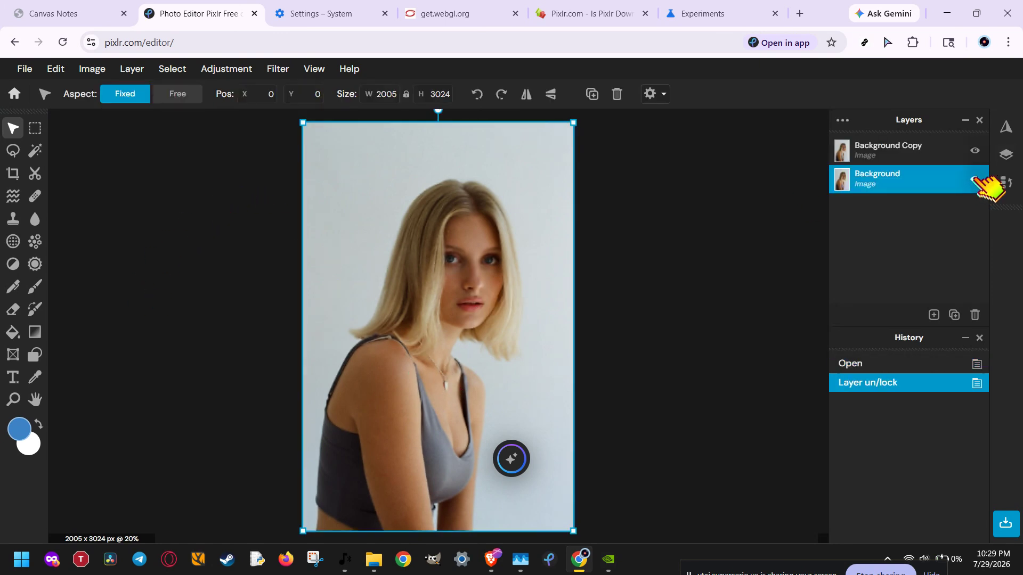
pyautogui.click(902, 145)
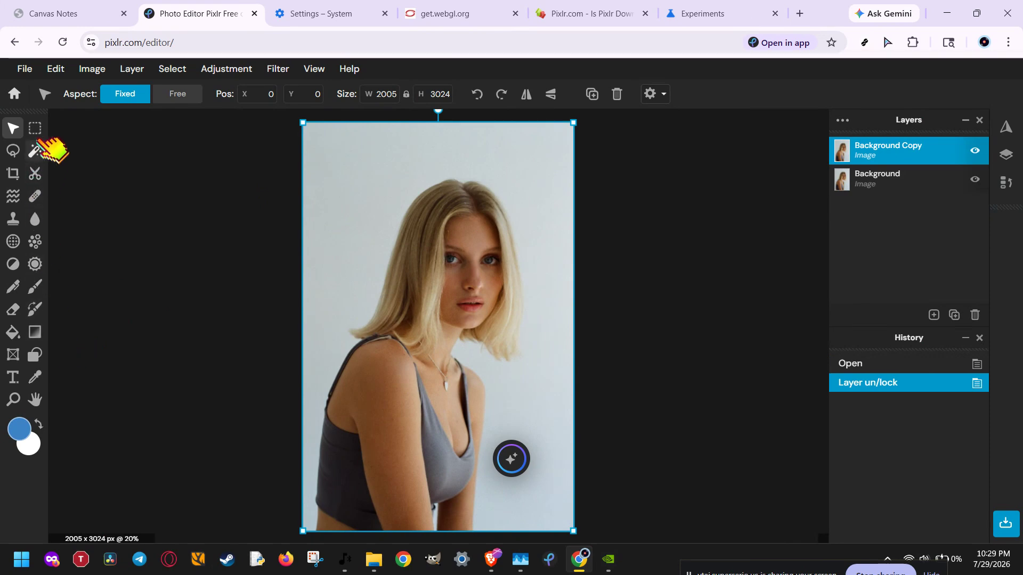
pyautogui.click(35, 173)
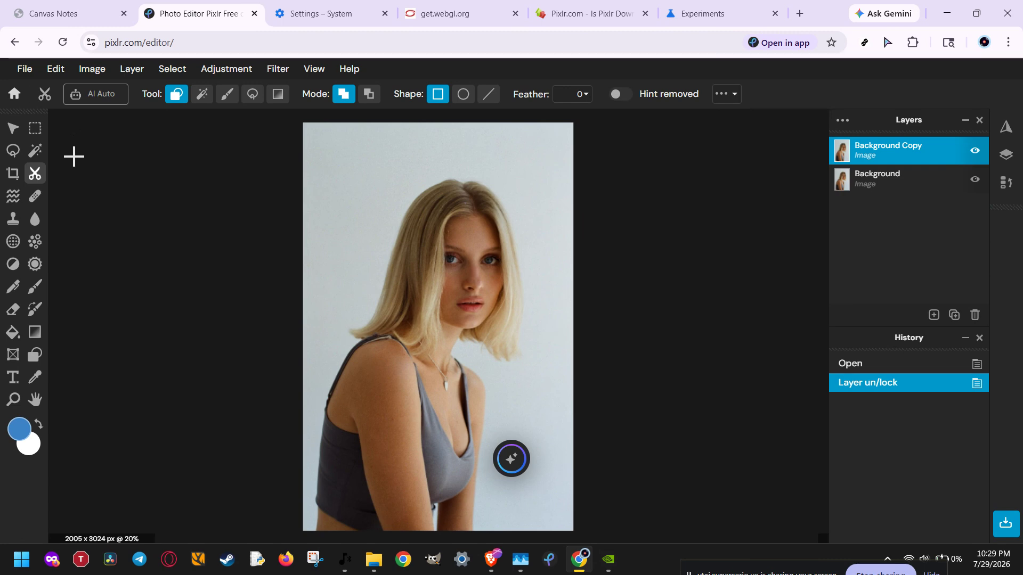
pyautogui.click(101, 95)
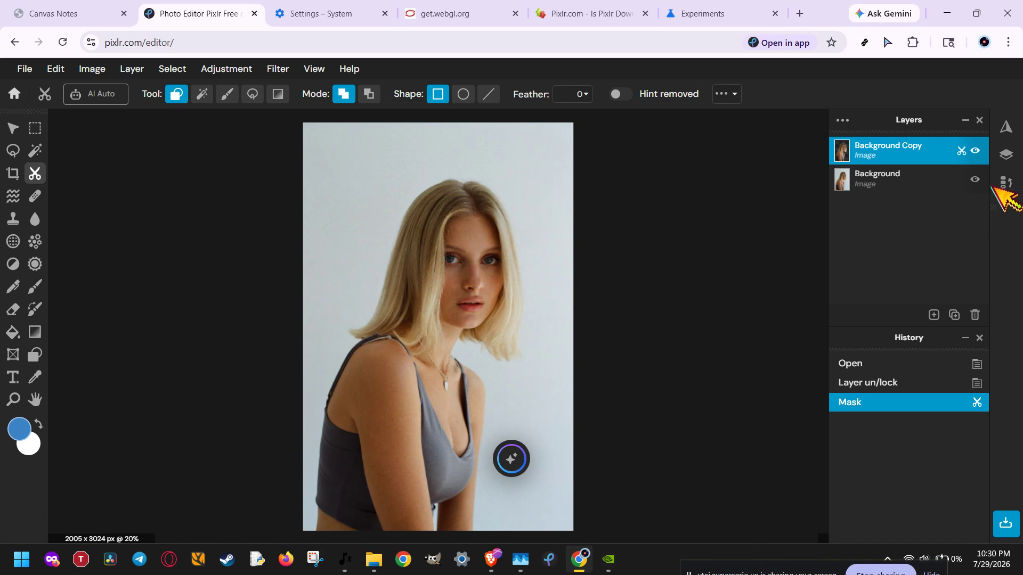
pyautogui.click(975, 179)
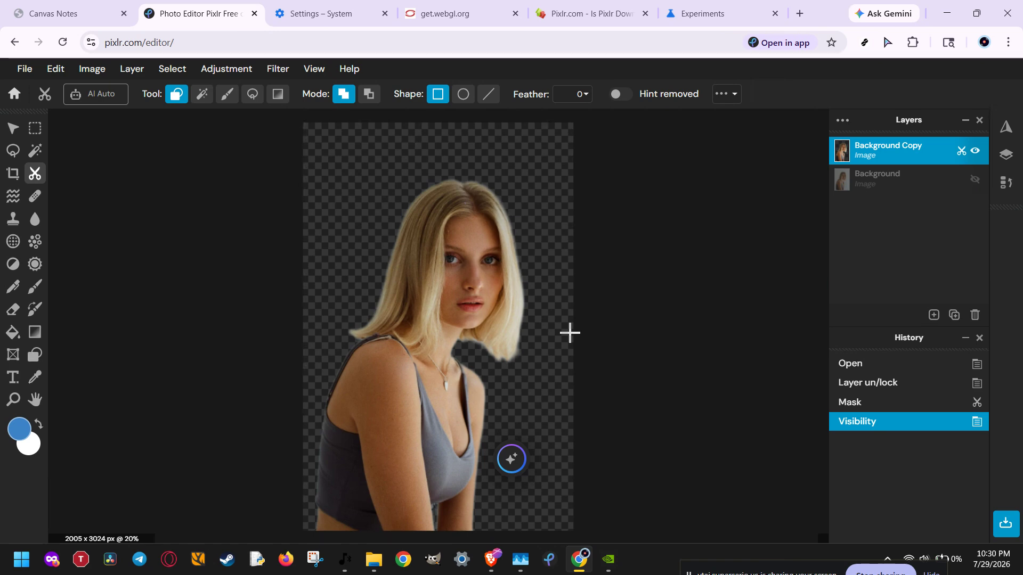
# Start saving the cutout as a transparent PNG in the Assets folder and cancel the file dialog.
pyautogui.click(25, 68)
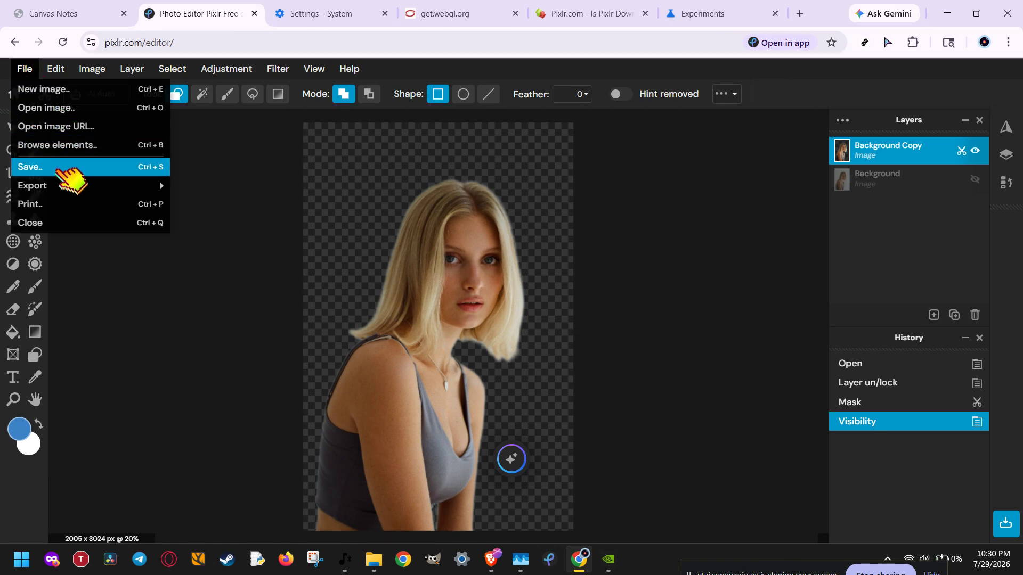
pyautogui.click(68, 169)
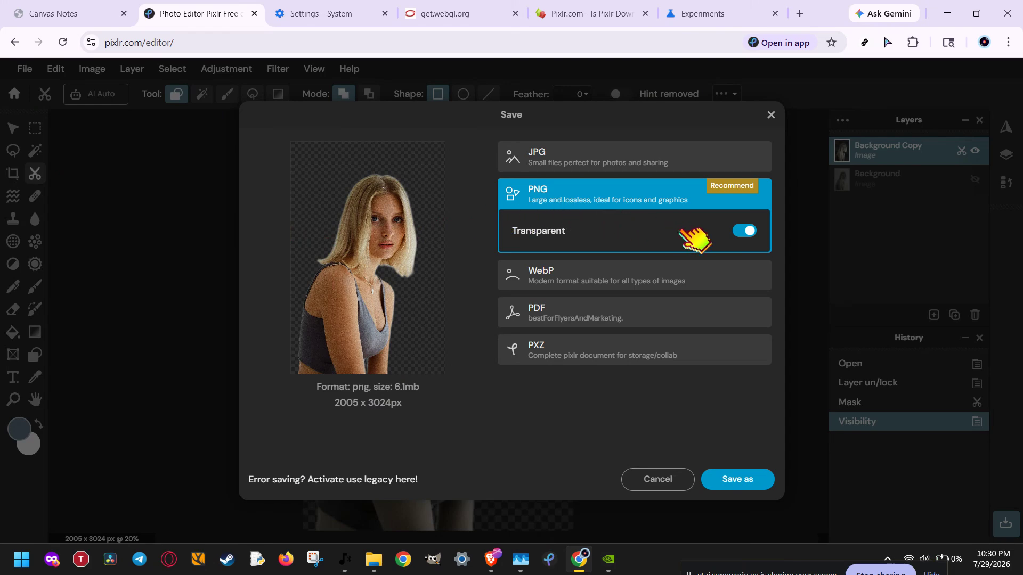
pyautogui.click(731, 471)
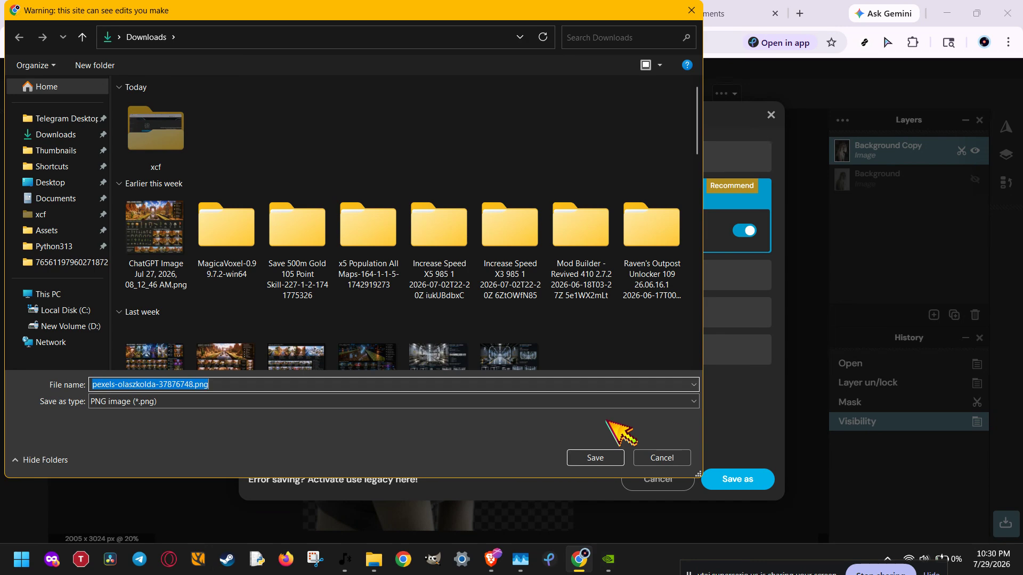
pyautogui.click(60, 232)
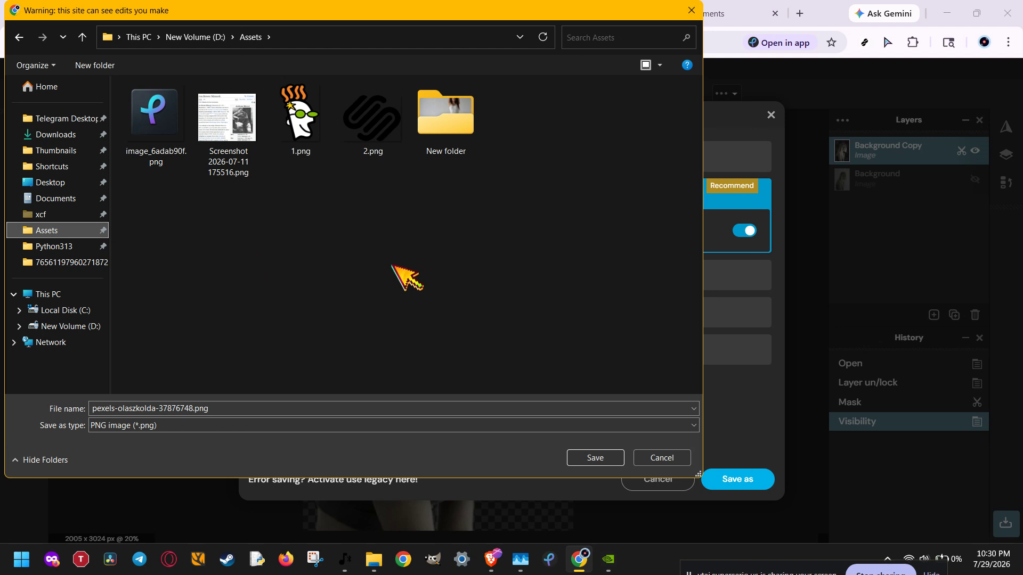
pyautogui.click(264, 407)
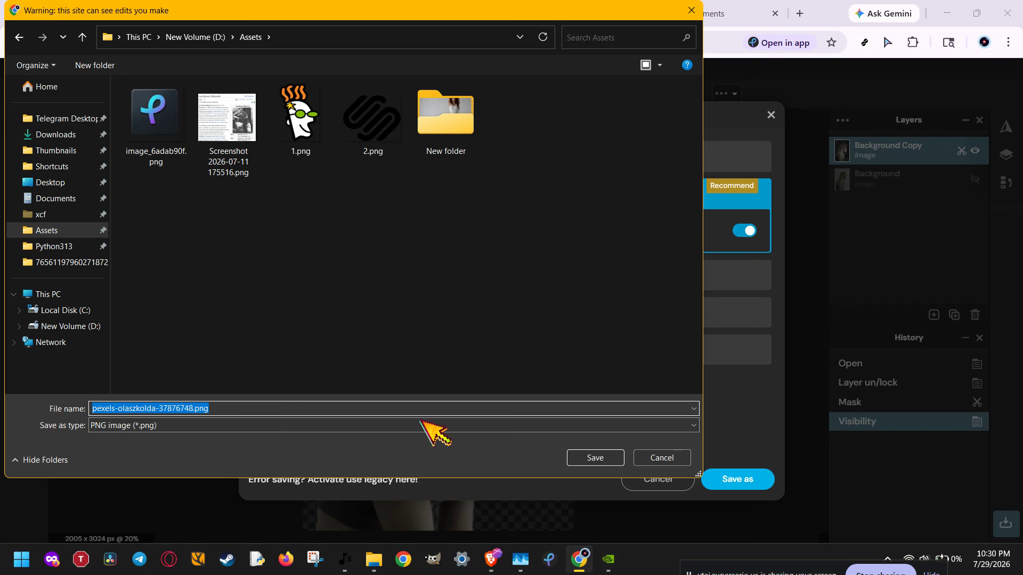
pyautogui.click(660, 459)
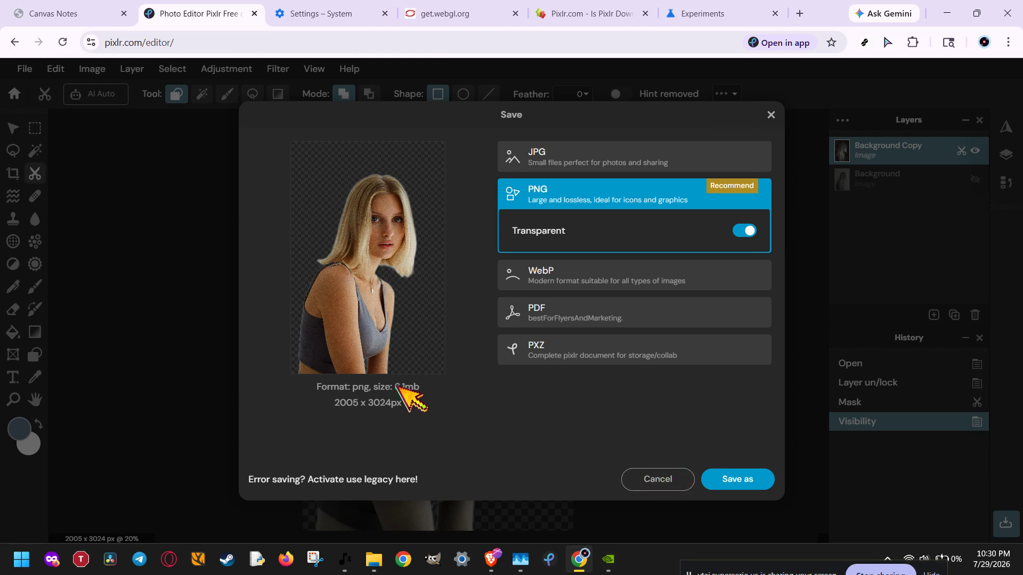
# Examine the export's file size and pixel dimensions in the save settings and close them without saving.
pyautogui.moveTo(396, 387); pyautogui.dragTo(427, 392)
pyautogui.click(418, 397)
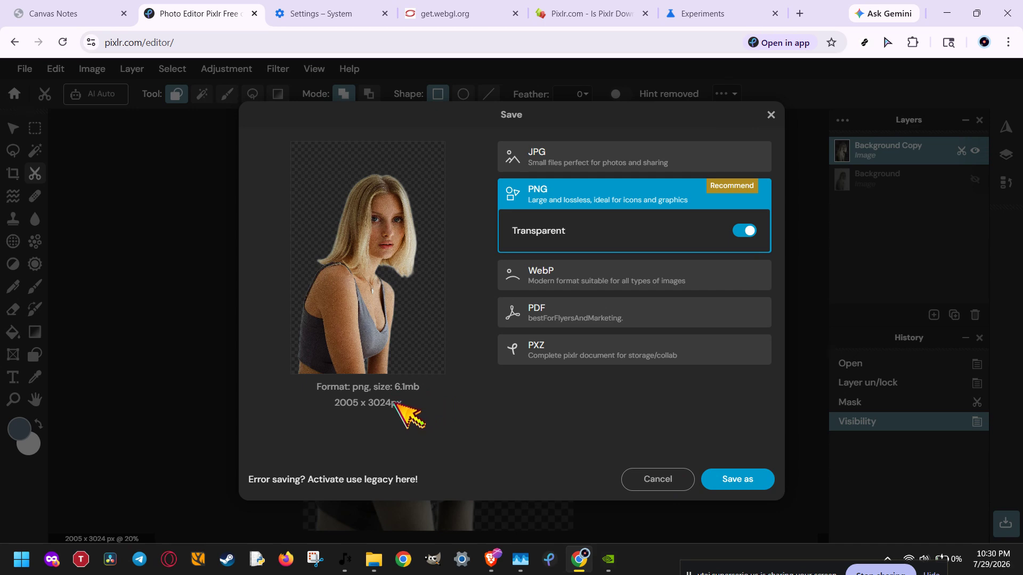
pyautogui.moveTo(394, 402); pyautogui.dragTo(315, 406)
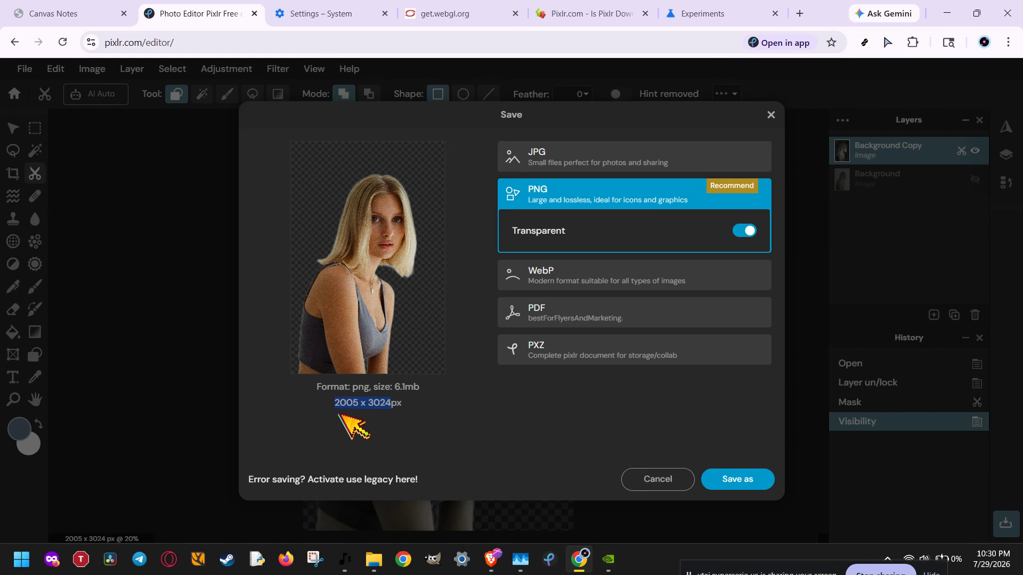
pyautogui.click(440, 421)
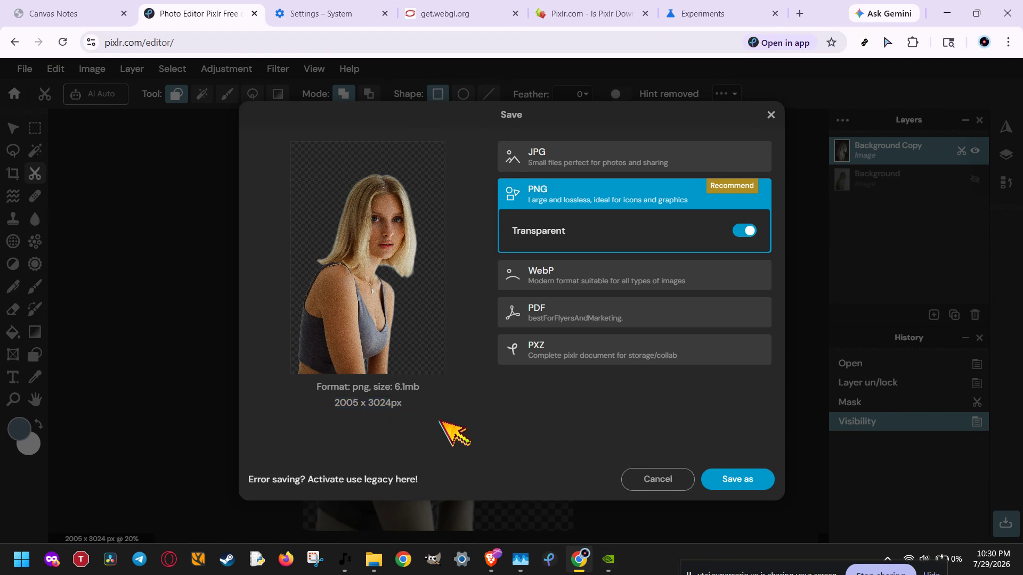
pyautogui.click(679, 478)
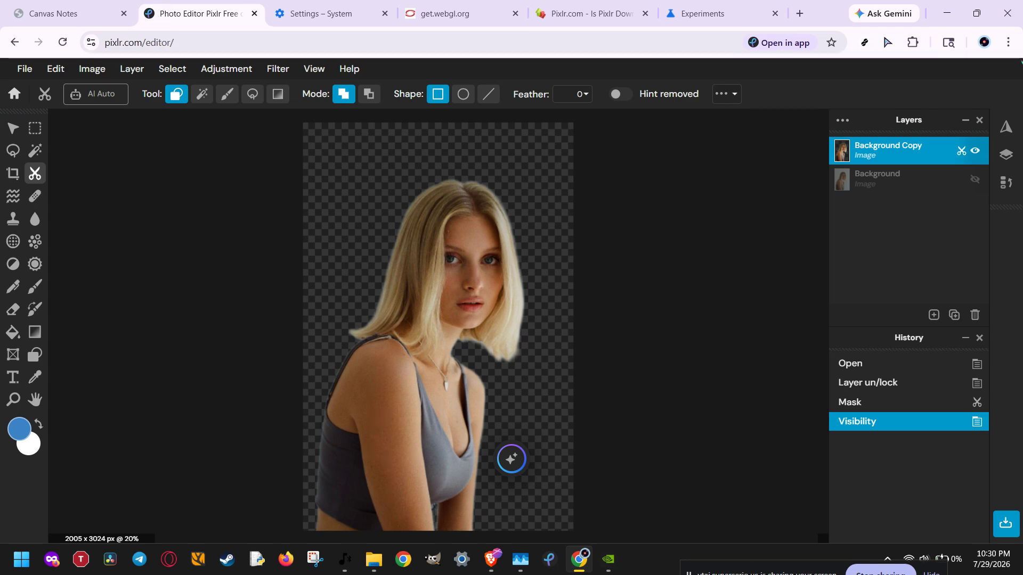
# Load pixlr.com in a new incognito window, dismiss the What's New announcement and close the window.
pyautogui.click(1008, 42)
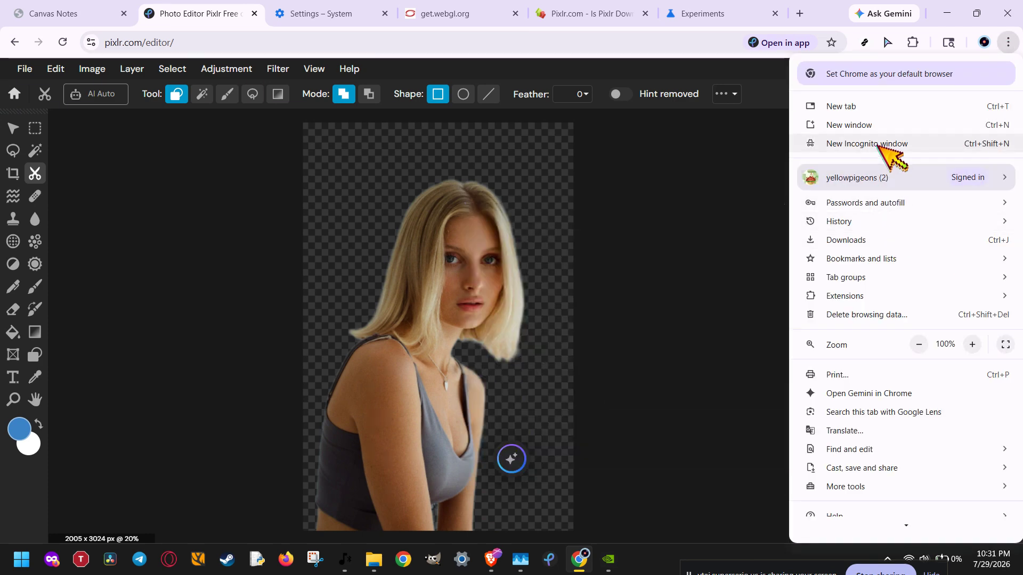
pyautogui.click(930, 144)
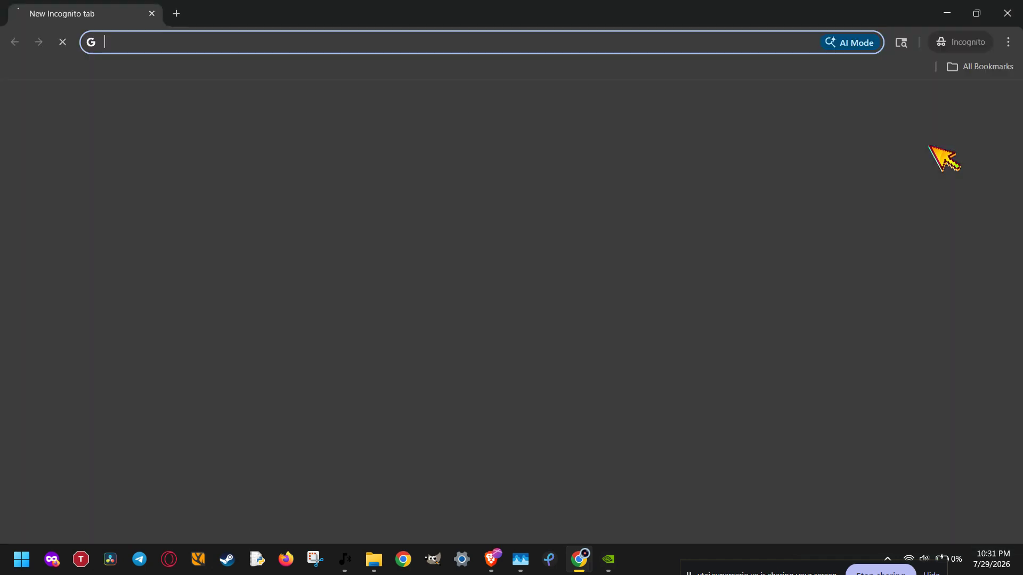
pyautogui.write('pixlr.com')
pyautogui.press('Return')
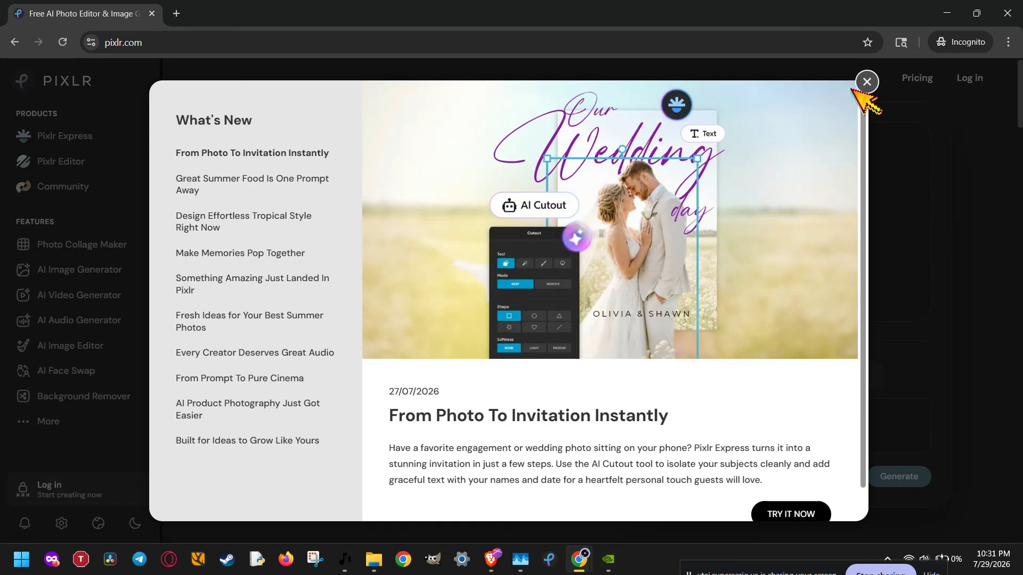
pyautogui.click(866, 82)
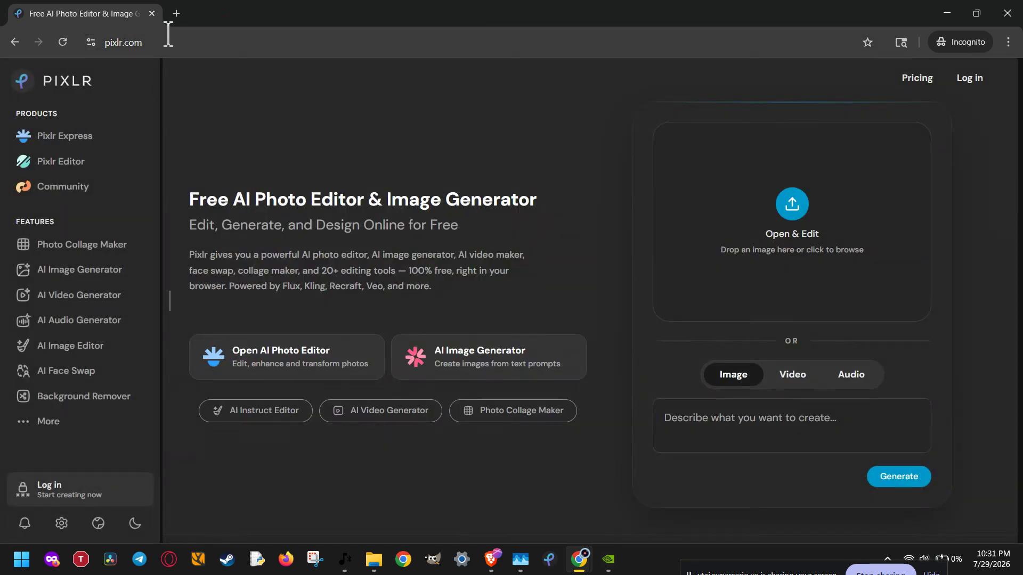
pyautogui.click(152, 13)
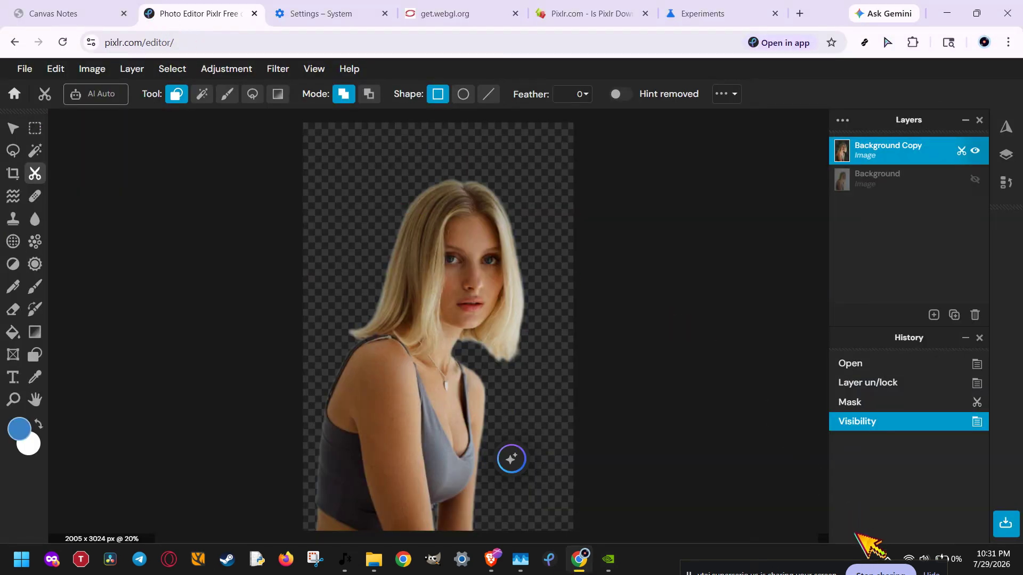